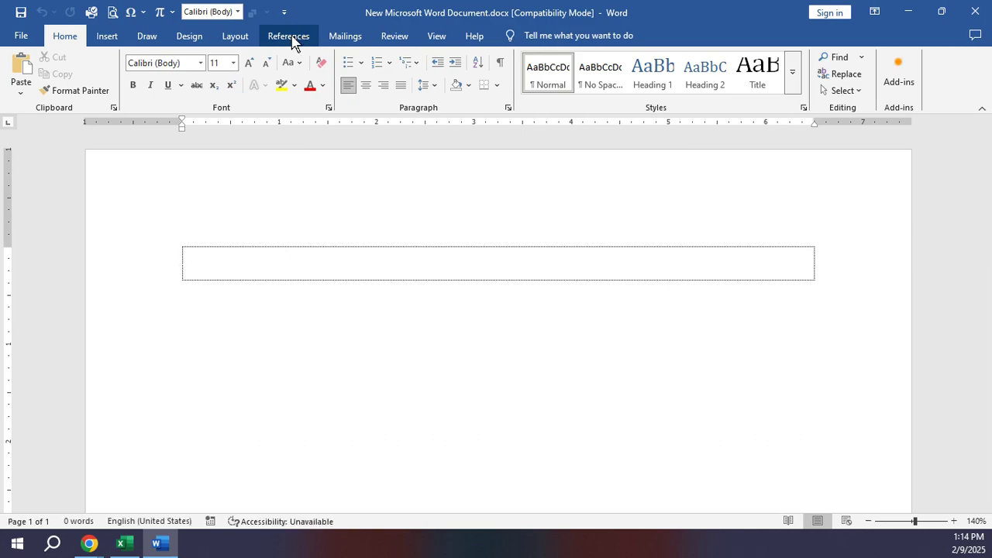
# Look through the available citation styles to see which ones are offered, leaving the current style selected.
pyautogui.click(290, 37)
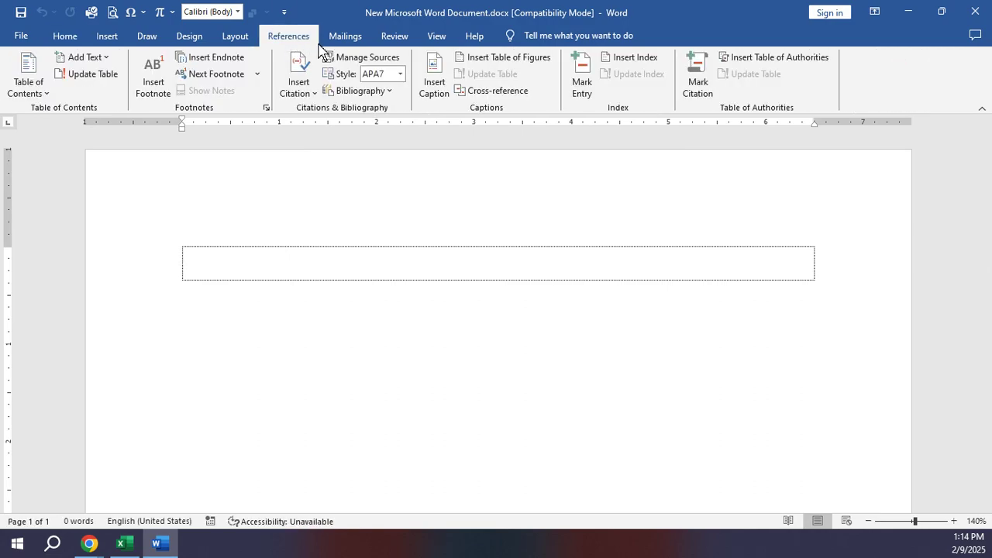
pyautogui.click(400, 75)
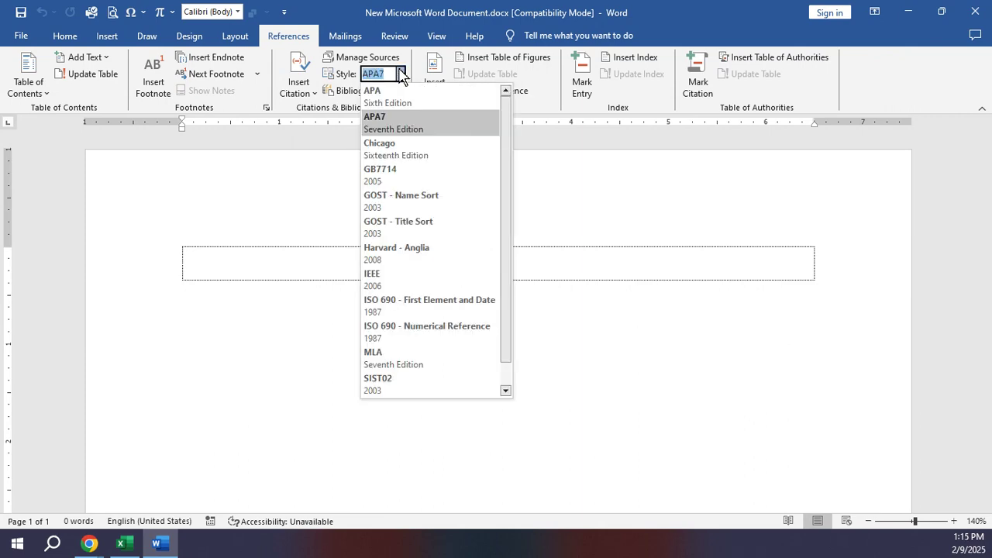
pyautogui.scroll(-1, 392, 155)
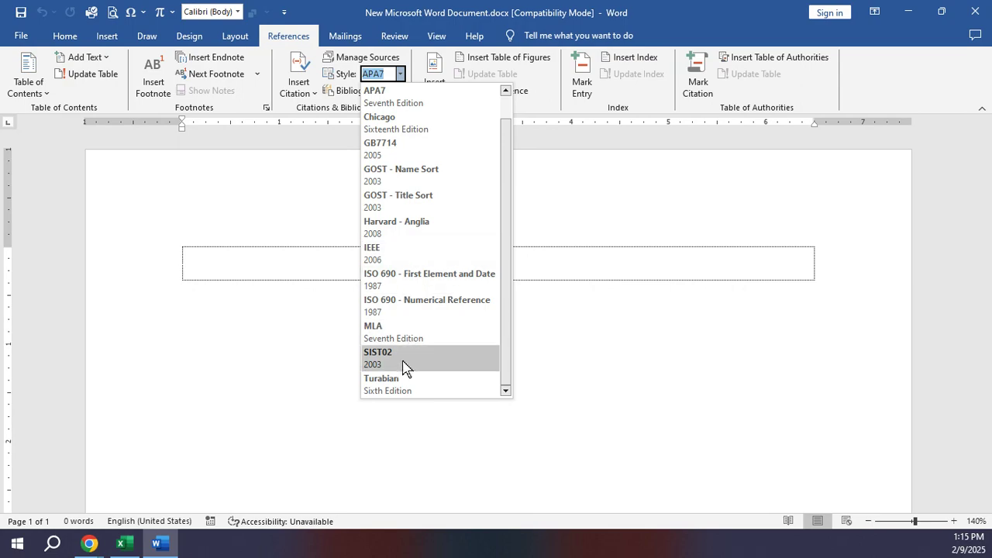
pyautogui.scroll(1, 428, 240)
pyautogui.scroll(-1, 422, 178)
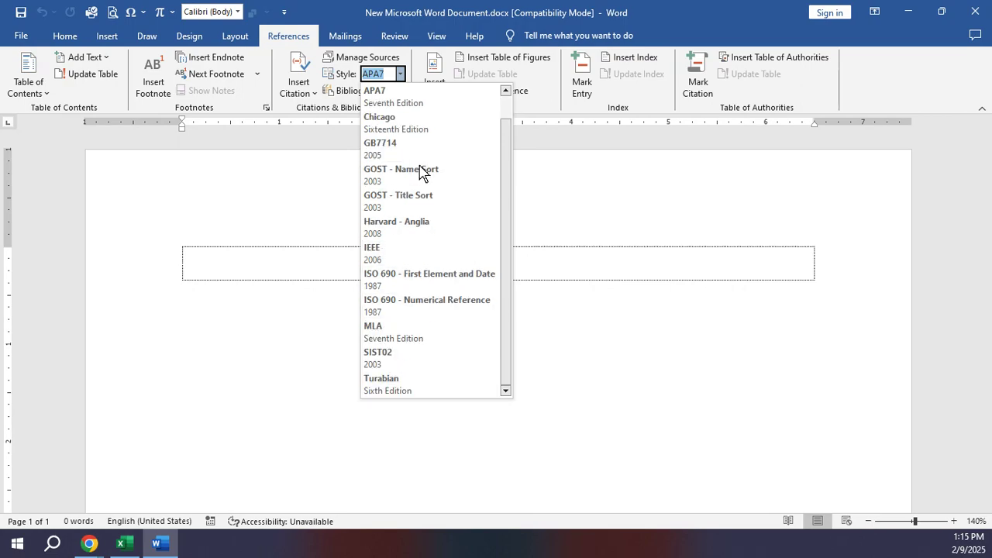
pyautogui.click(318, 235)
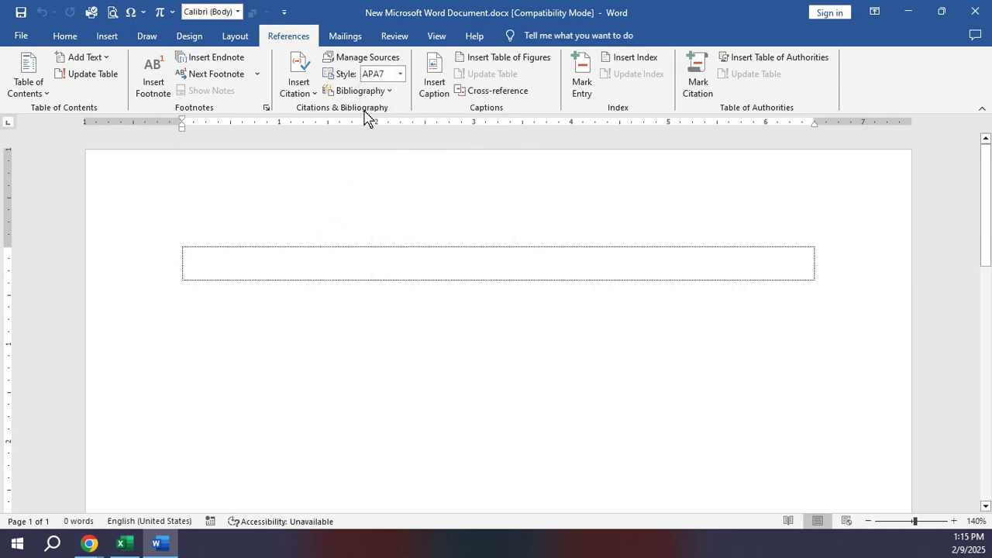
# Browse from the Source Manager into the Bibliography folder's Style subfolder and show all file types.
pyautogui.click(361, 61)
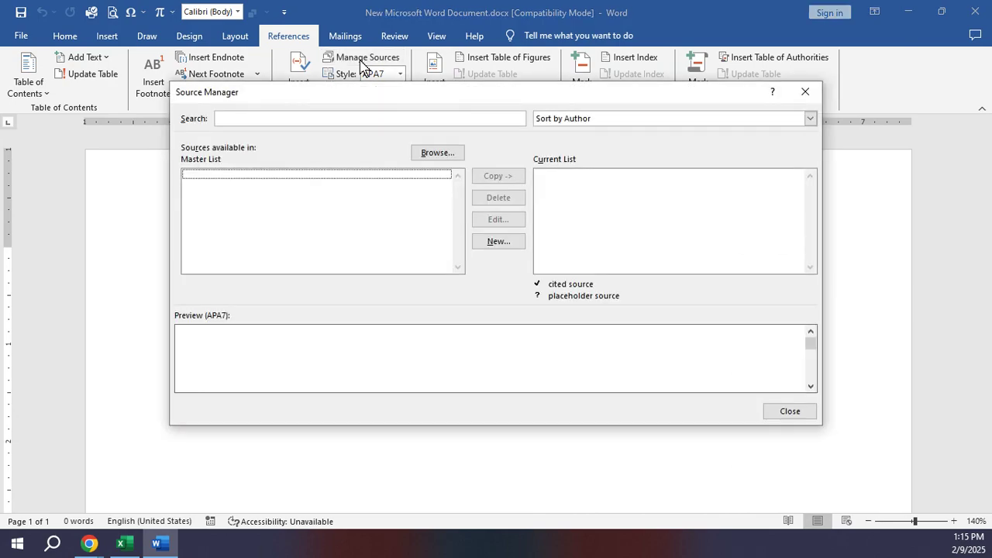
pyautogui.click(435, 155)
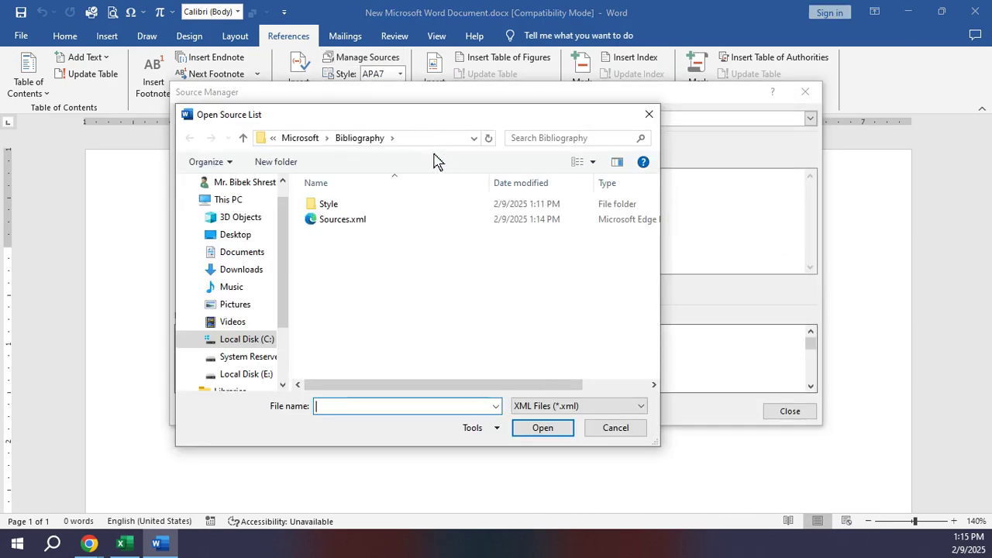
pyautogui.doubleClick(358, 207)
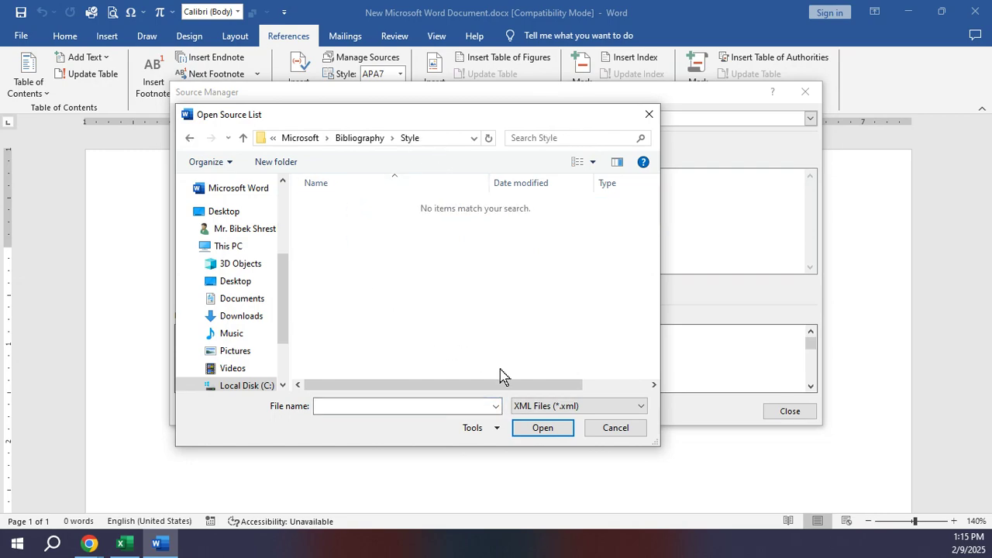
pyautogui.click(552, 407)
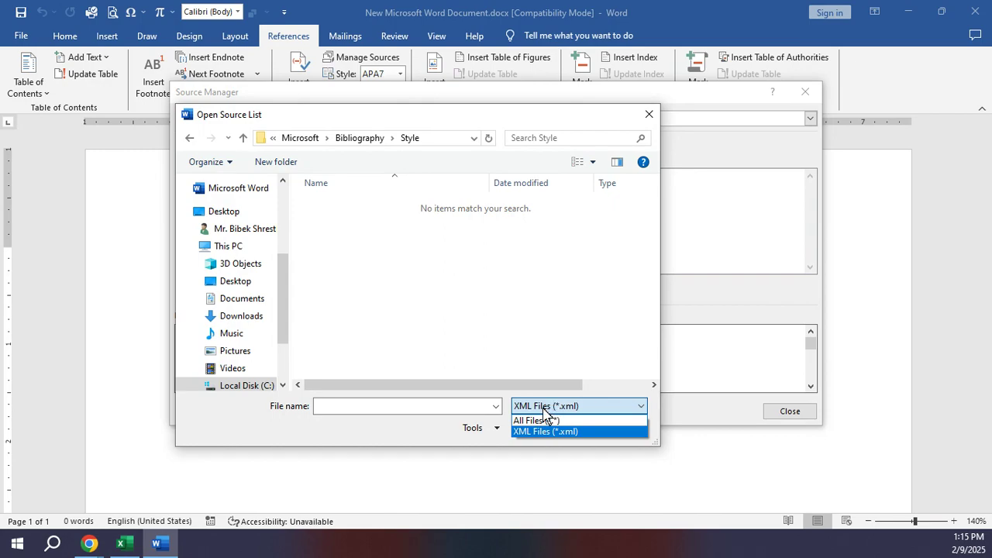
pyautogui.click(537, 421)
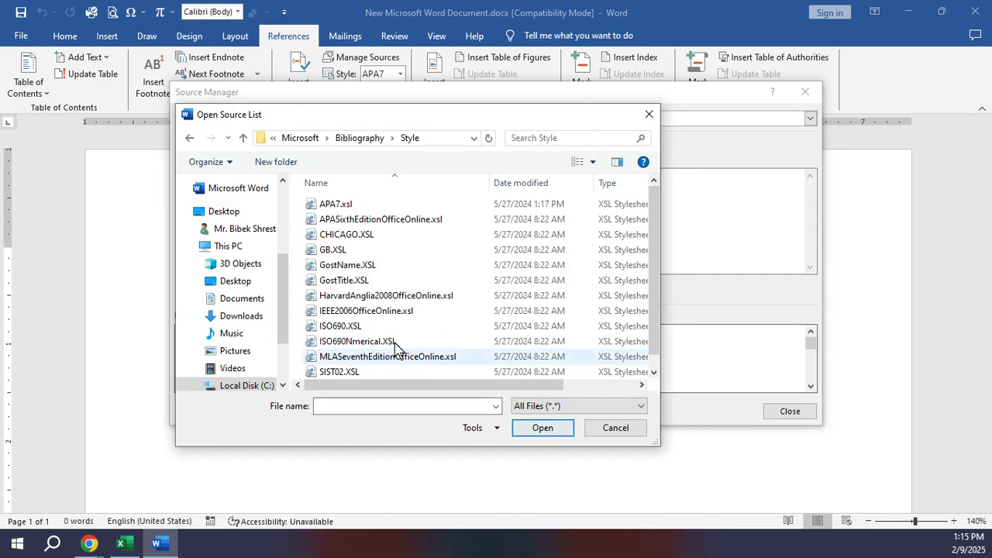
pyautogui.scroll(-1, 410, 283)
pyautogui.scroll(1, 392, 333)
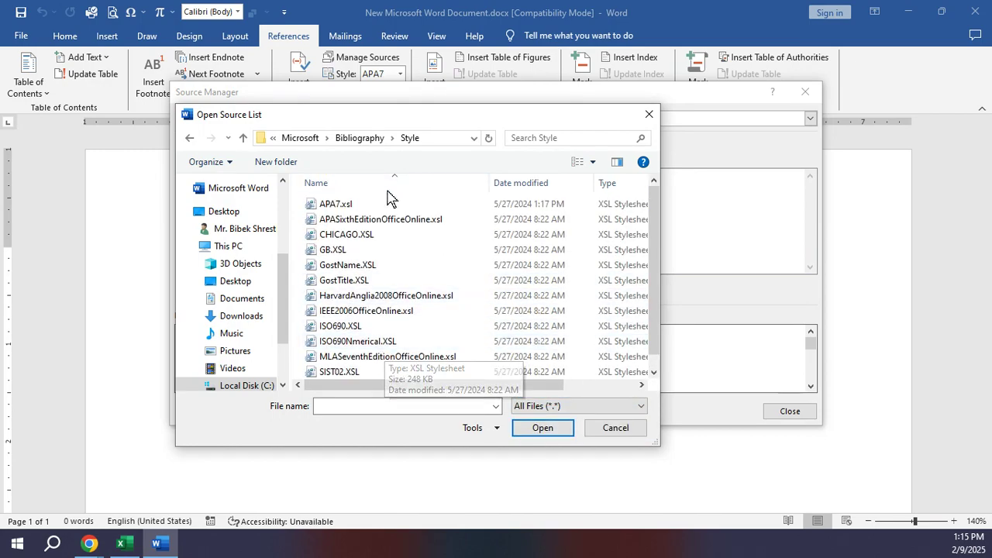
# Copy the full path of the Style folder and close the Source Manager without opening a source list.
pyautogui.click(429, 138)
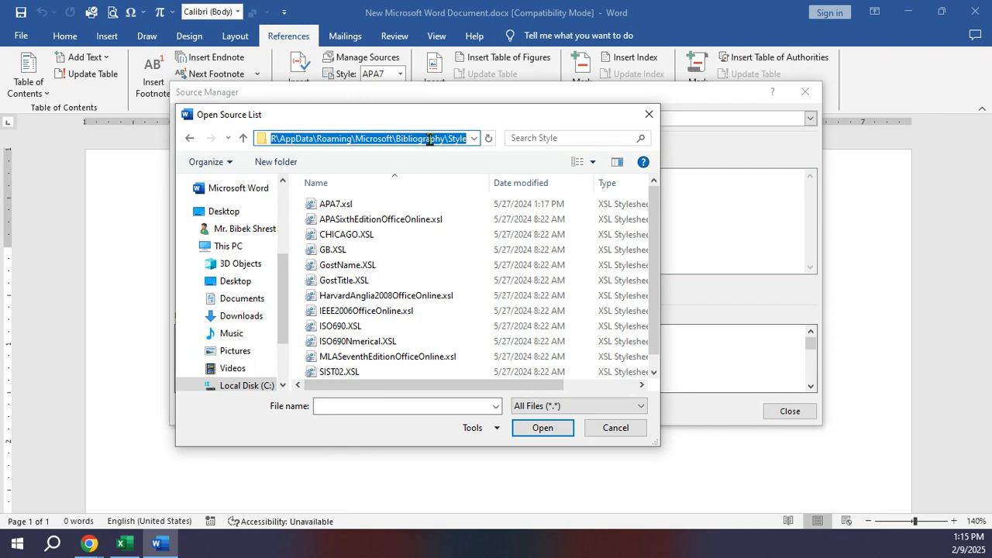
pyautogui.rightClick(429, 138)
pyautogui.click(463, 186)
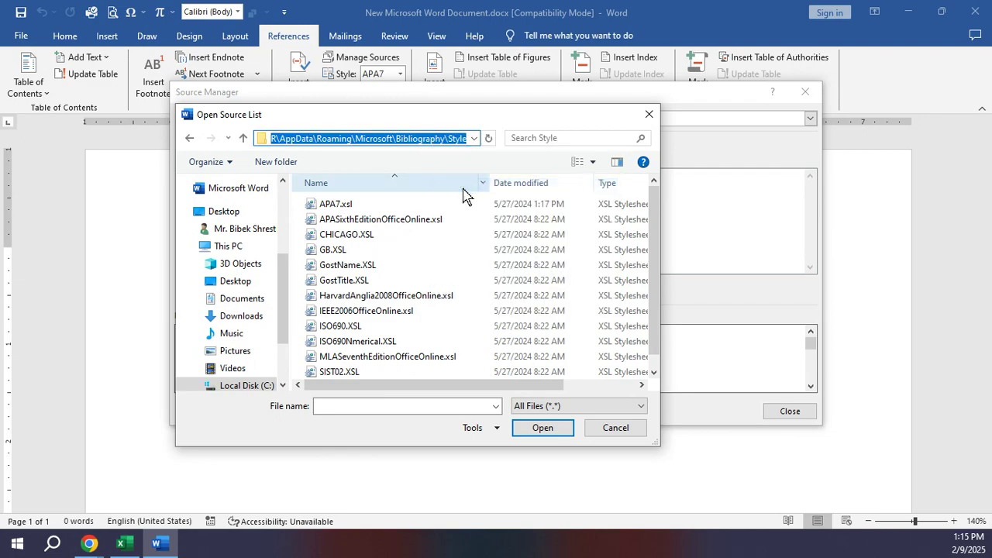
pyautogui.click(610, 431)
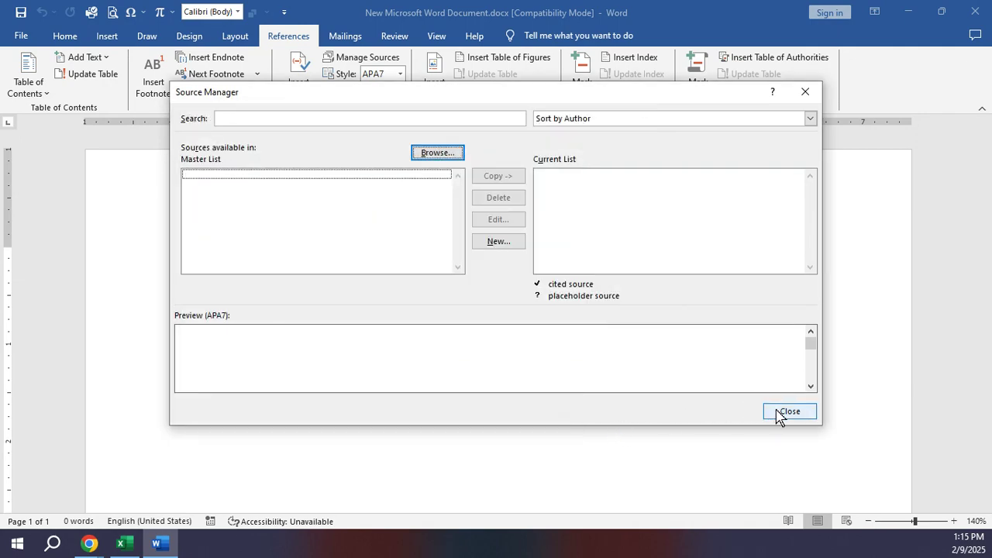
pyautogui.click(780, 416)
# Switch to File Explorer from the desktop and go to the copied path C:\Users\USER\AppData\Roaming\Microsoft\Bibliography\Style.
pyautogui.click(912, 10)
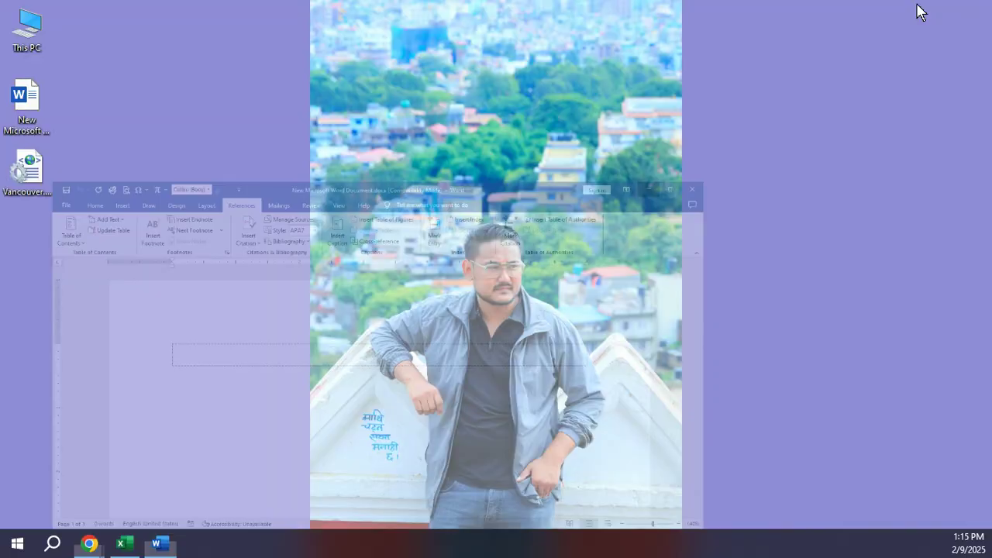
pyautogui.click(15, 29)
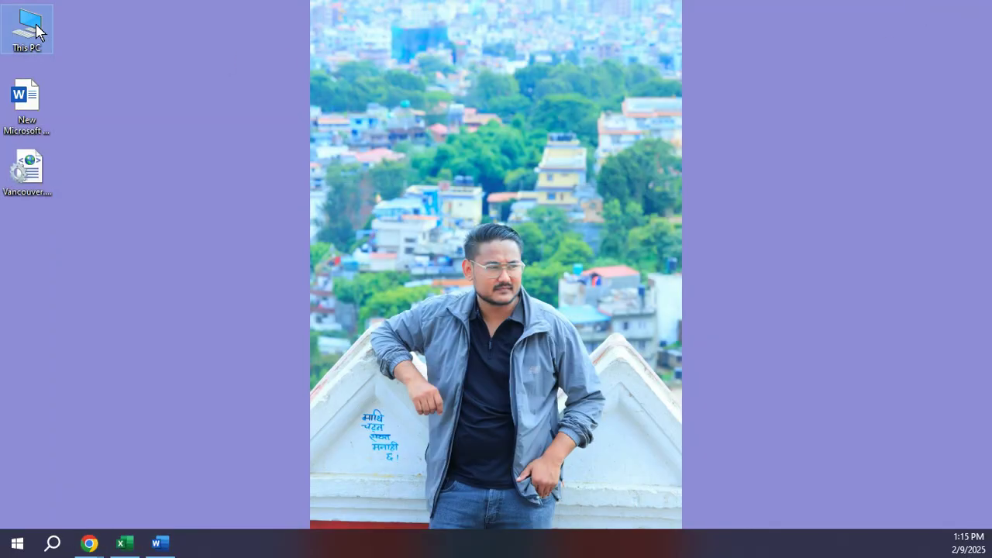
pyautogui.doubleClick(36, 31)
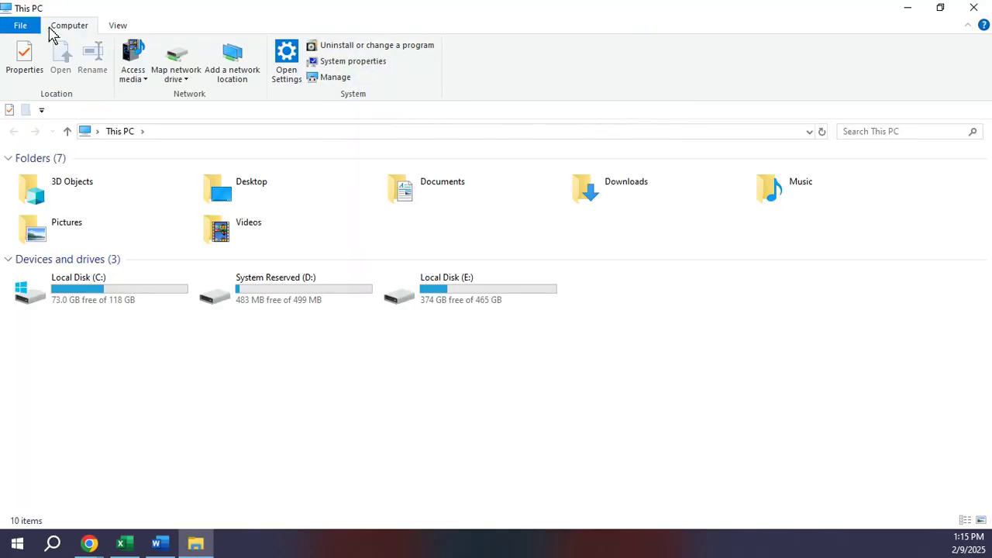
pyautogui.click(168, 133)
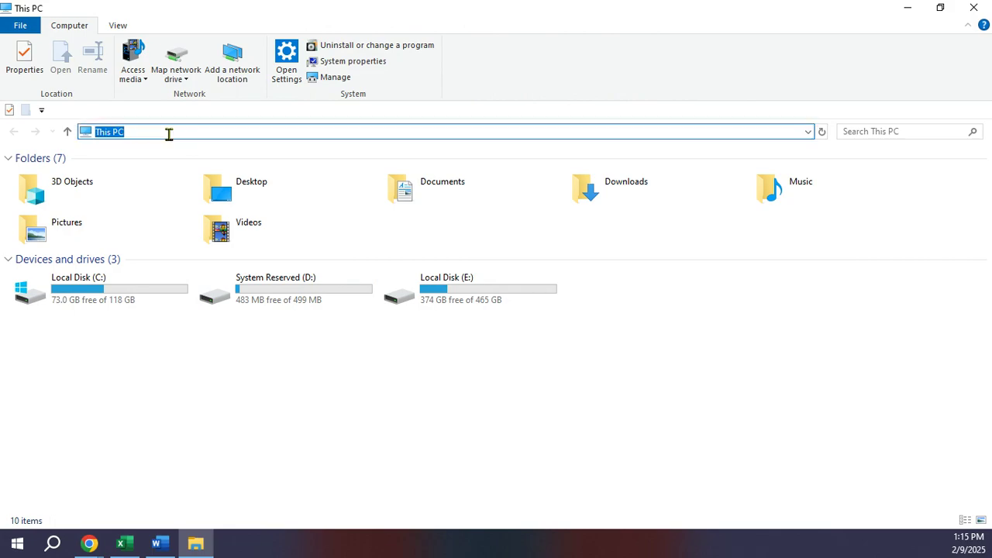
pyautogui.rightClick(169, 134)
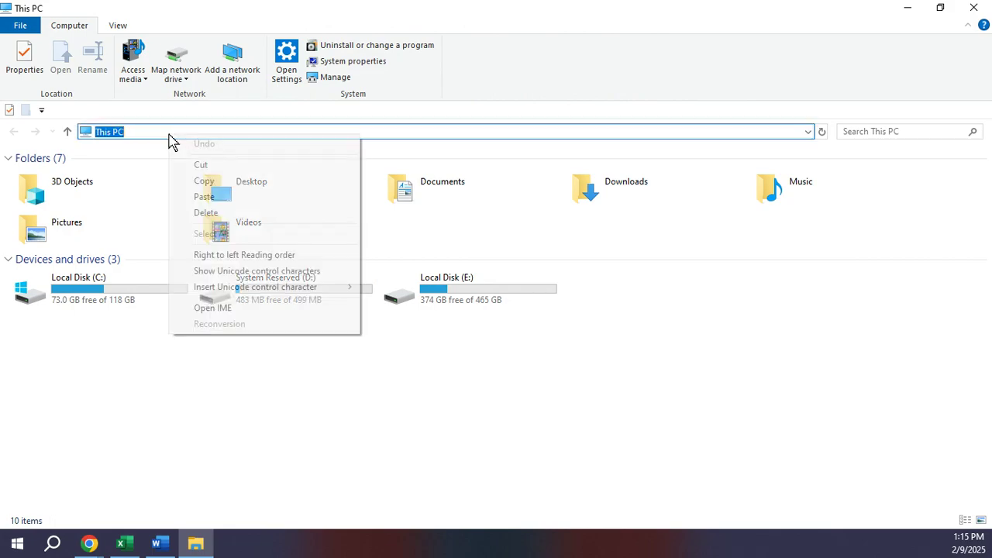
pyautogui.click(194, 198)
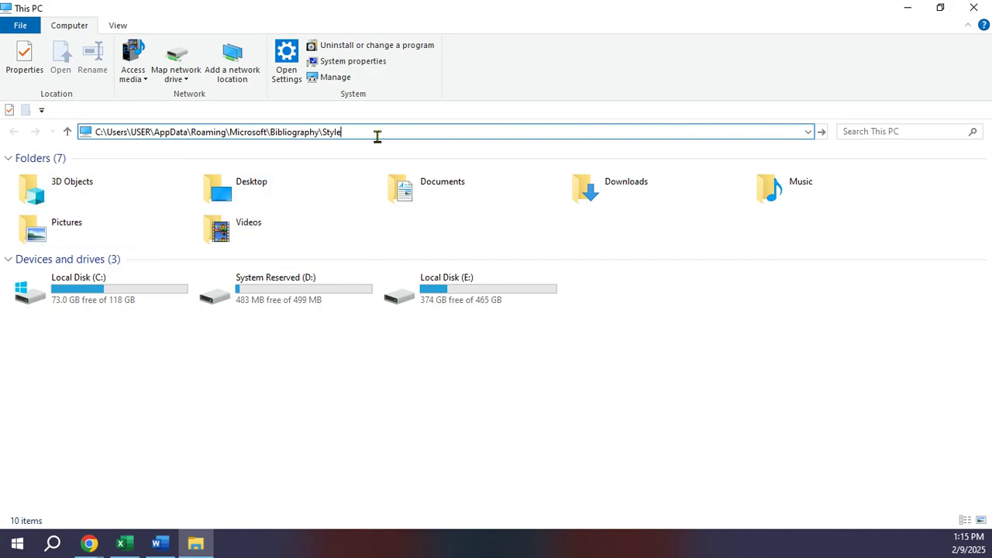
pyautogui.press('Return')
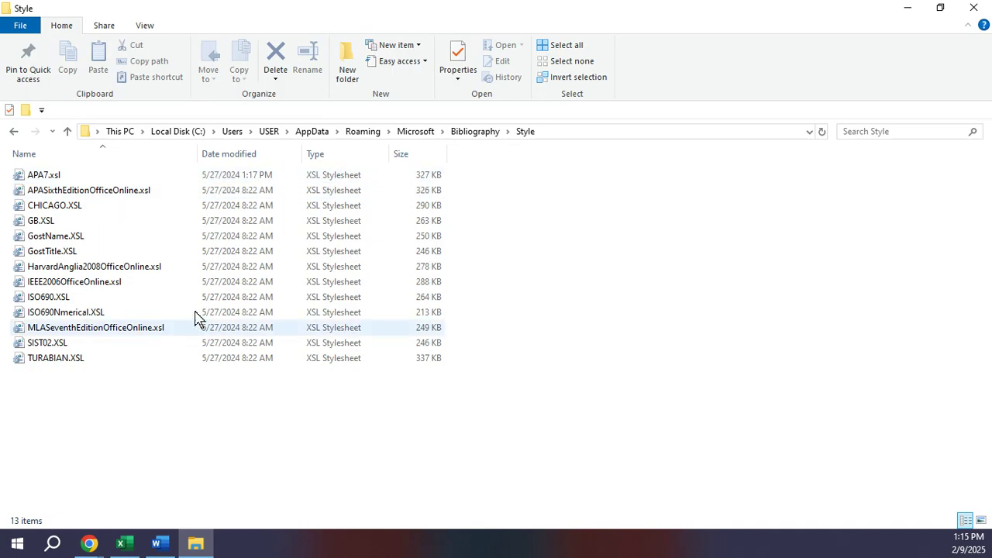
# Copy the Vancouver.XSL stylesheet from the desktop into the Bibliography Style folder.
pyautogui.click(904, 11)
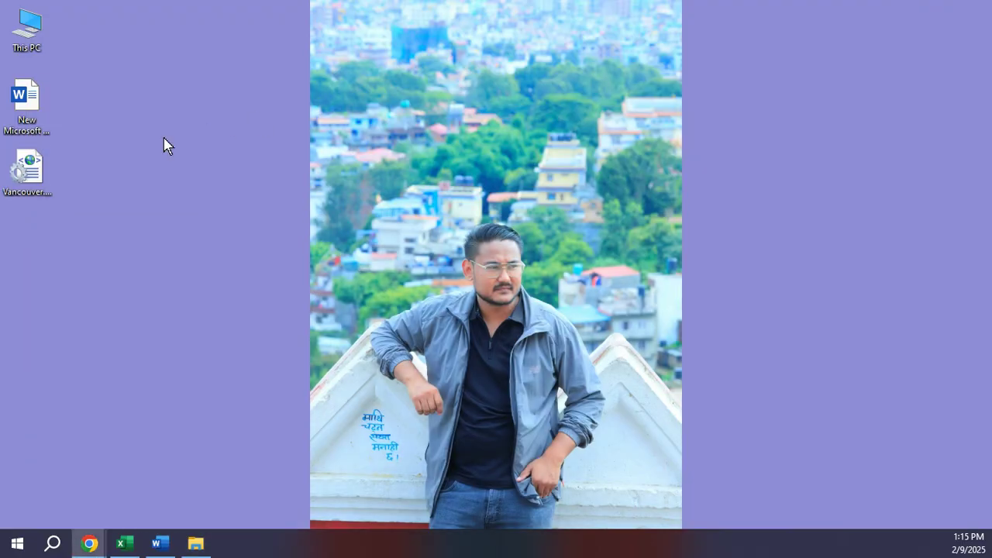
pyautogui.click(29, 180)
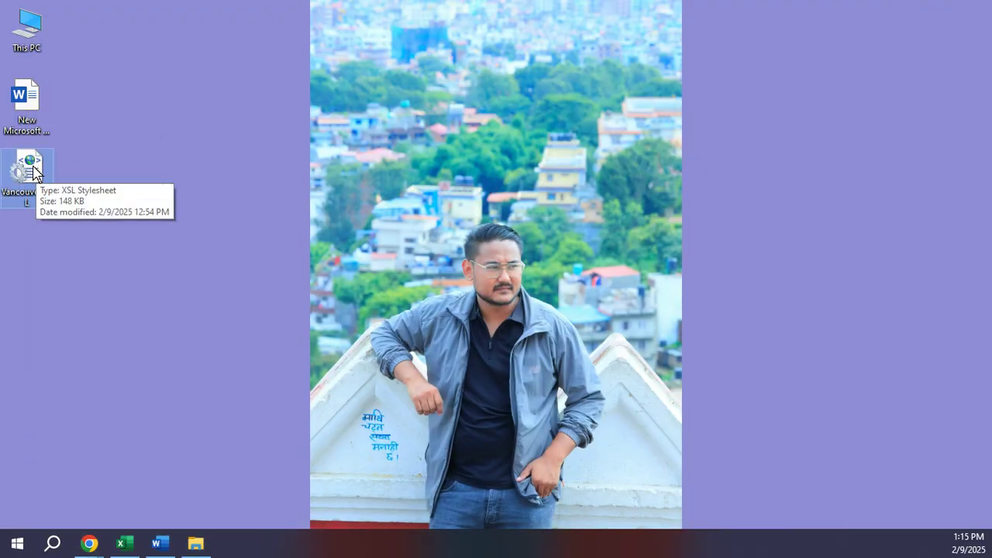
pyautogui.rightClick(34, 170)
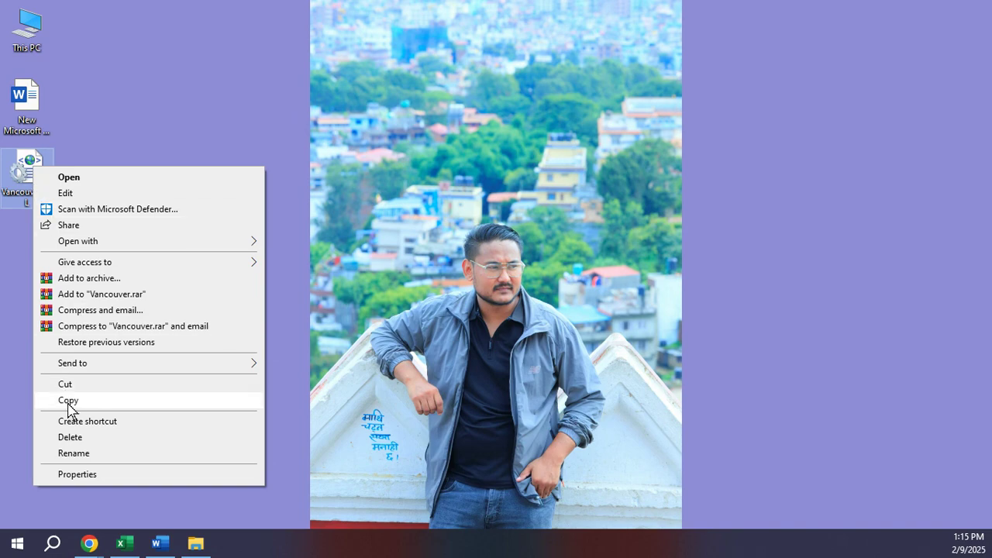
pyautogui.click(68, 401)
pyautogui.click(194, 543)
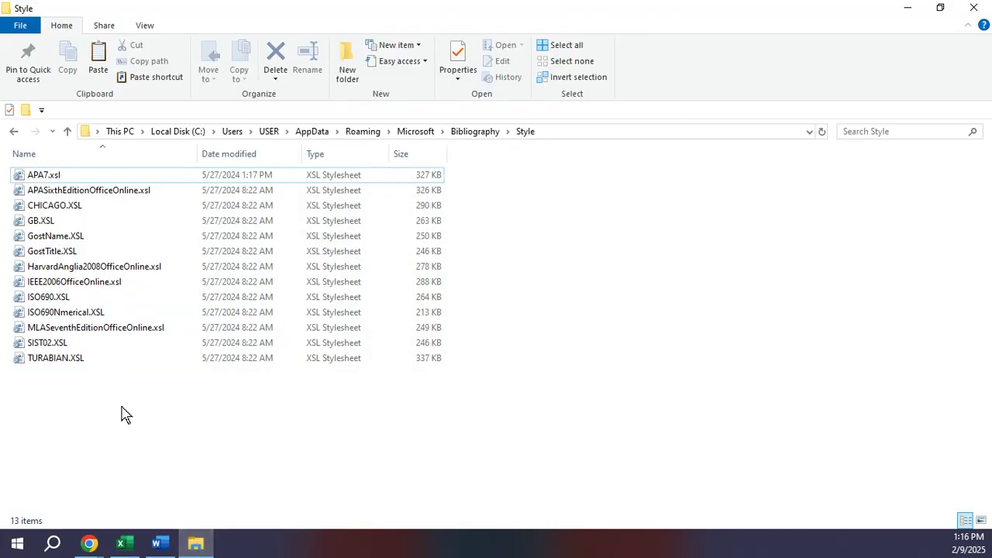
pyautogui.rightClick(122, 412)
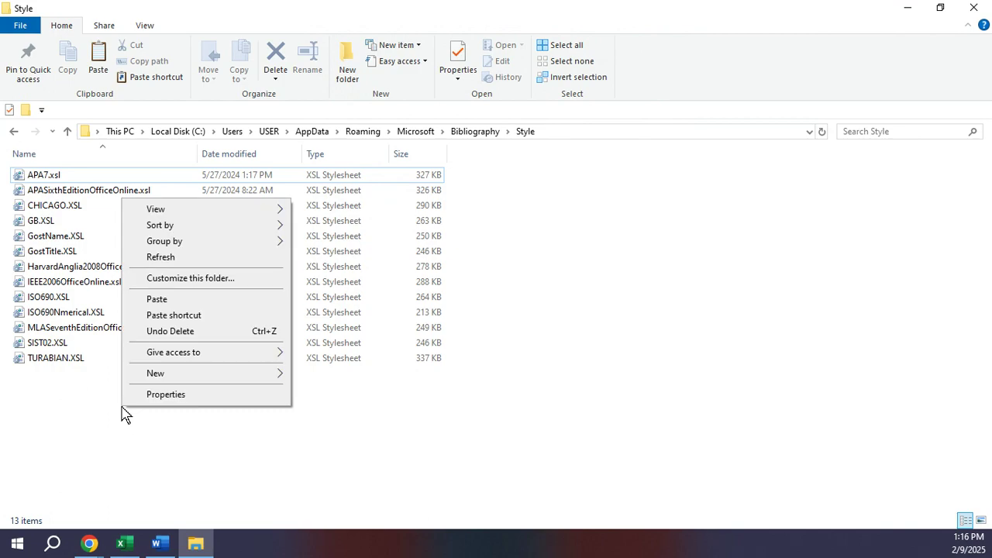
pyautogui.click(166, 299)
pyautogui.click(131, 432)
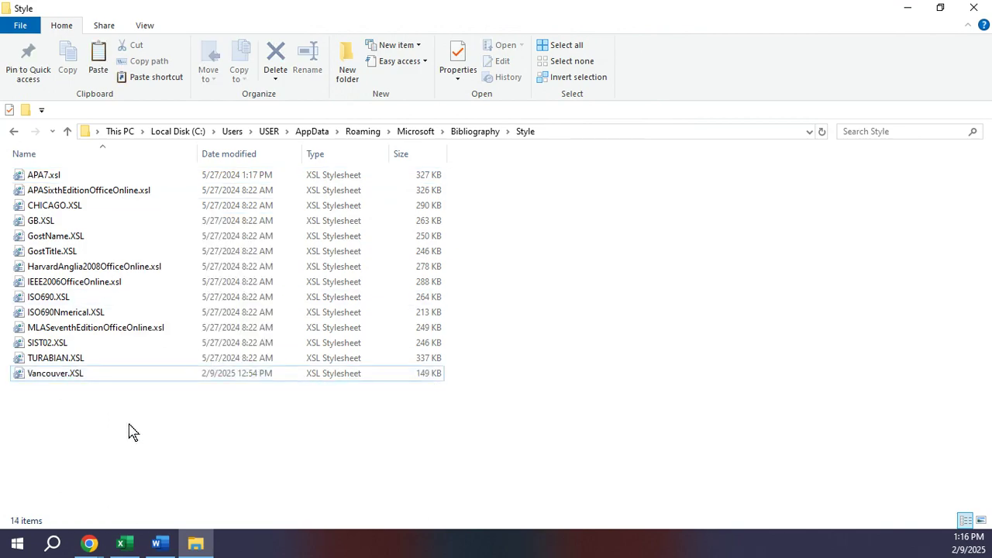
# Close the Style folder window and refresh the desktop.
pyautogui.click(975, 7)
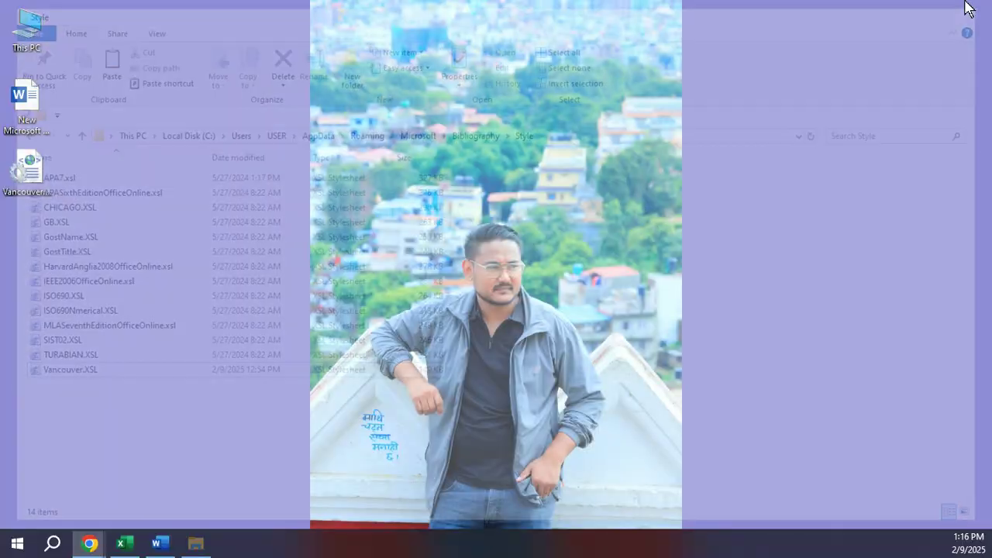
pyautogui.rightClick(232, 201)
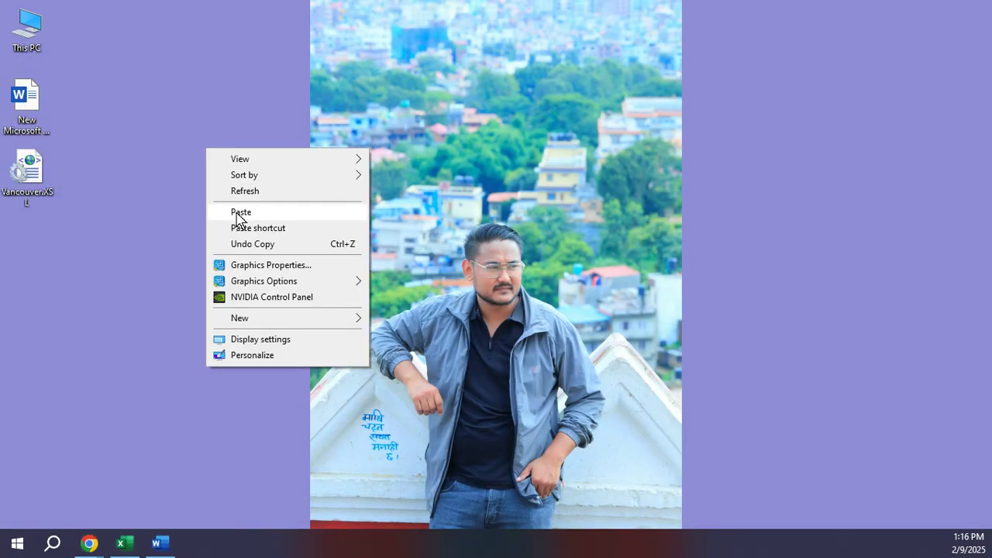
pyautogui.click(243, 191)
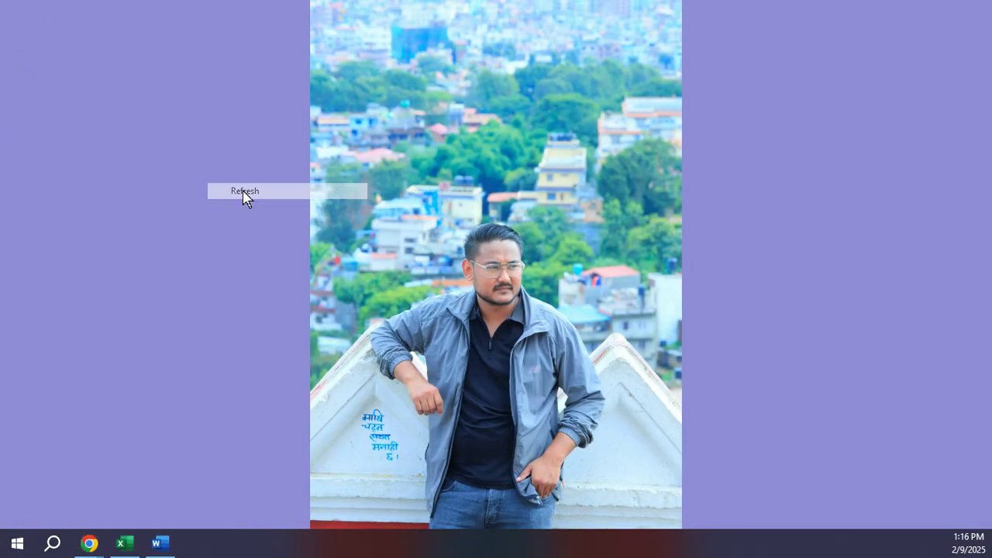
# Close the Word document and reopen New Microsoft Word Document from the desktop.
pyautogui.click(159, 544)
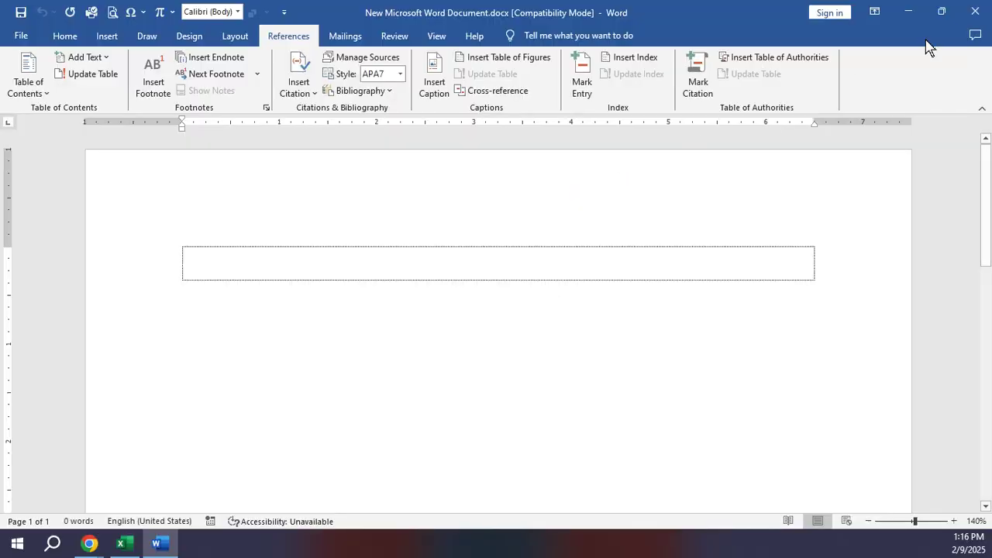
pyautogui.click(978, 12)
pyautogui.doubleClick(31, 99)
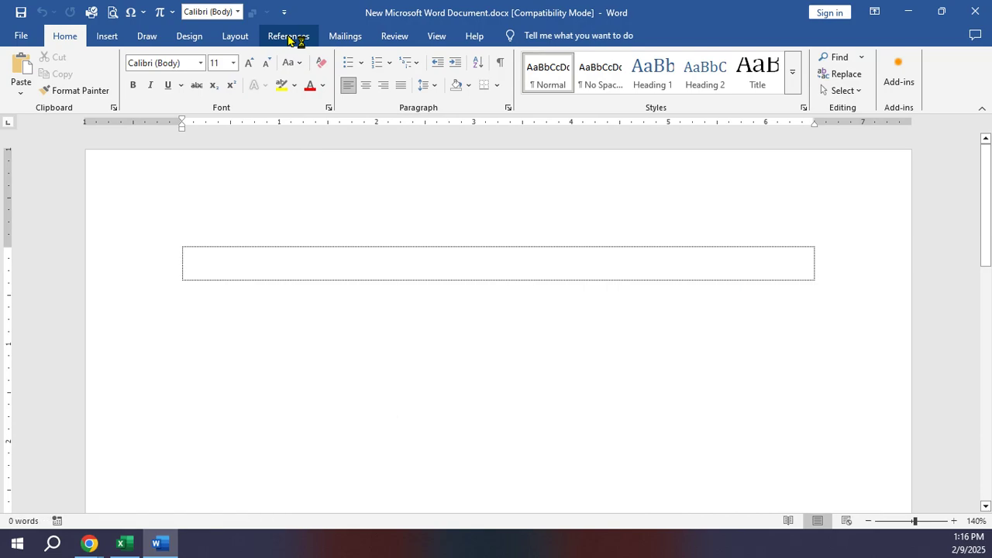
# Check the Source Manager of the reopened document and close it without changes.
pyautogui.click(295, 38)
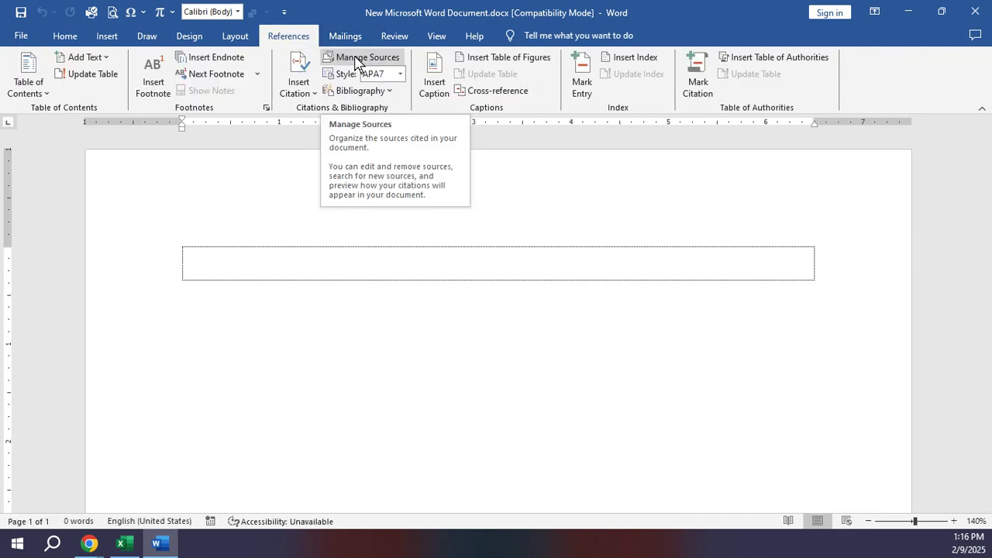
pyautogui.click(355, 57)
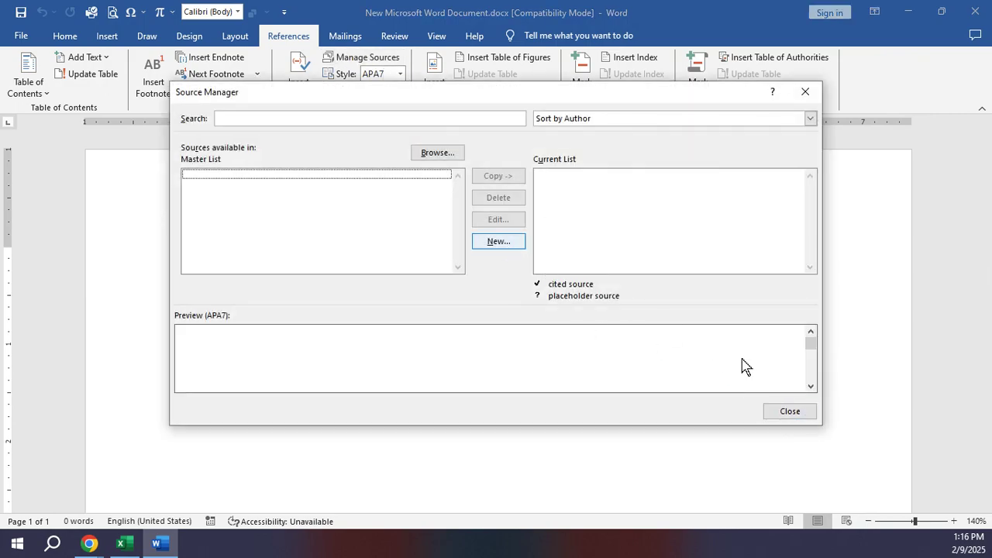
pyautogui.click(790, 411)
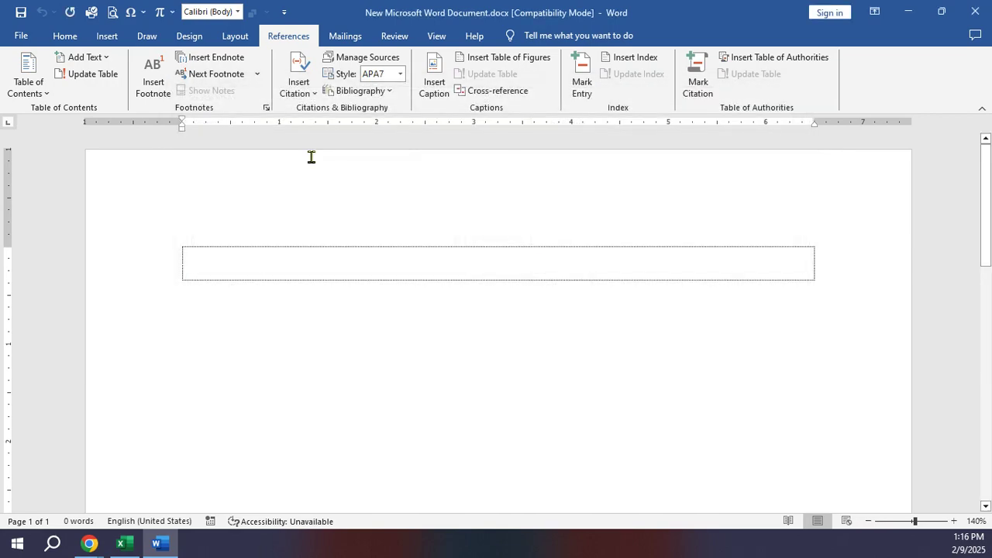
# Set the document's citation style to Vancouver.
pyautogui.click(401, 74)
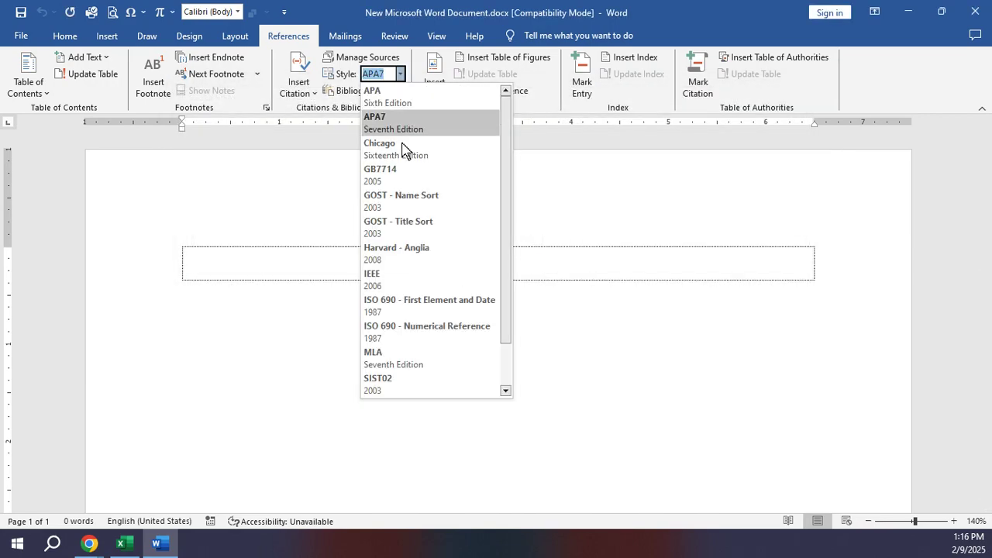
pyautogui.scroll(-1, 408, 339)
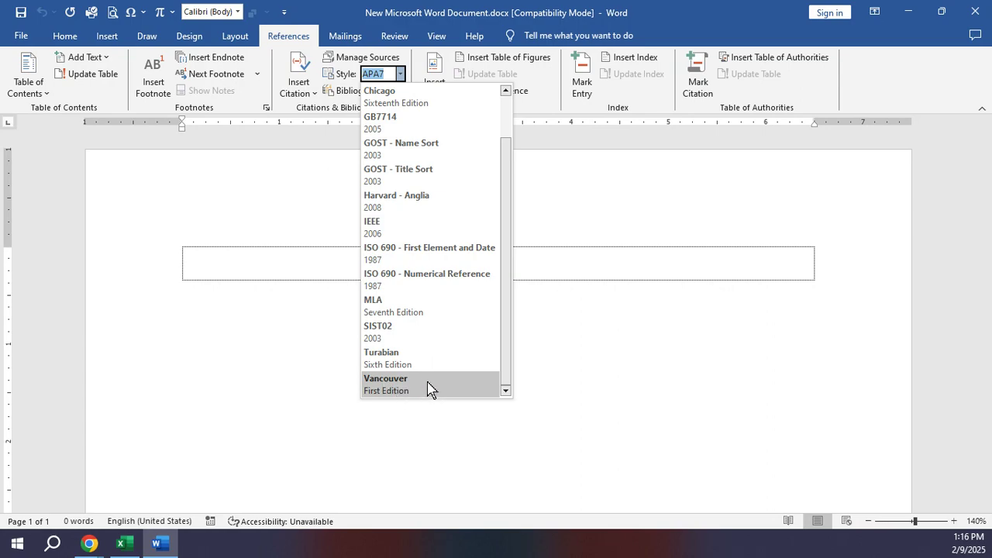
pyautogui.click(427, 382)
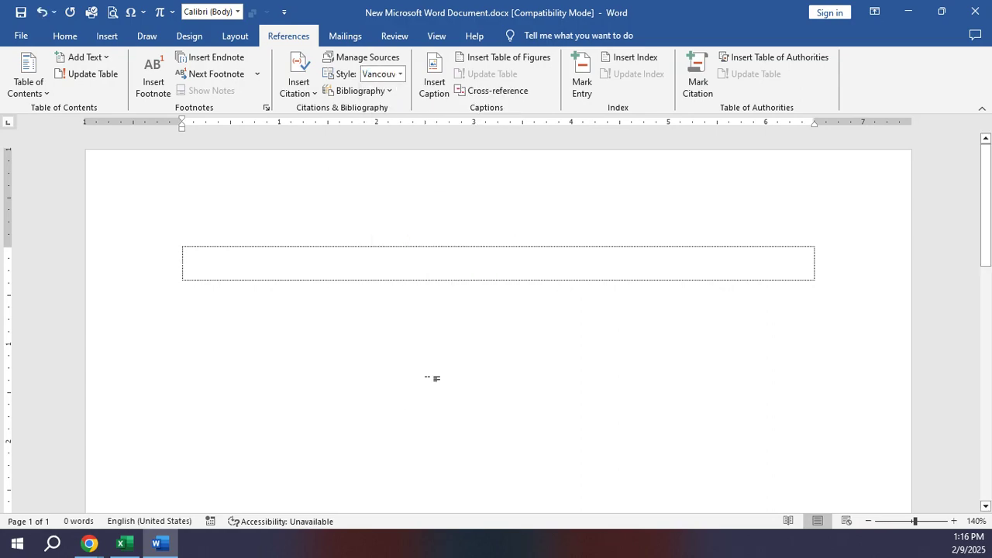
# Start a new source in the Source Manager and set its type to Report.
pyautogui.click(365, 58)
pyautogui.click(496, 240)
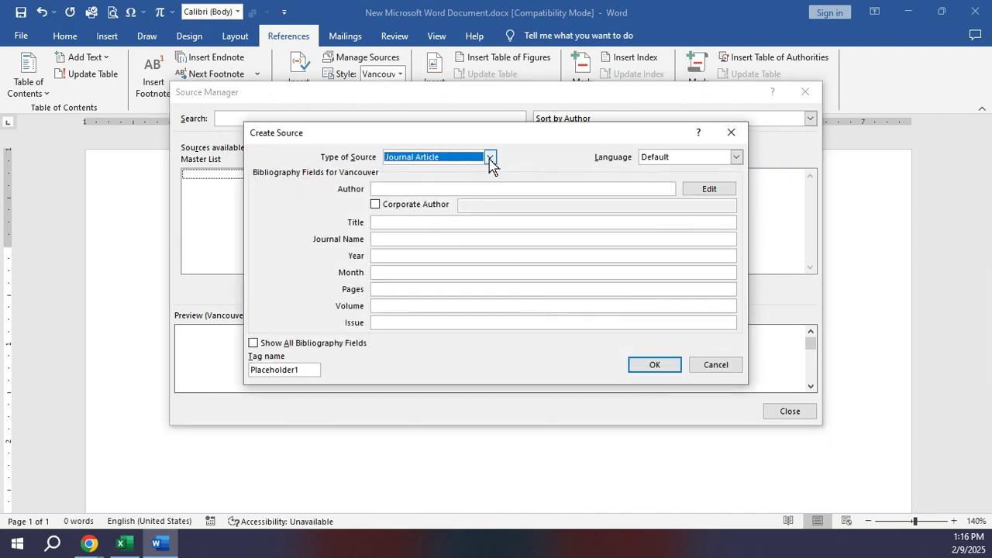
pyautogui.click(491, 157)
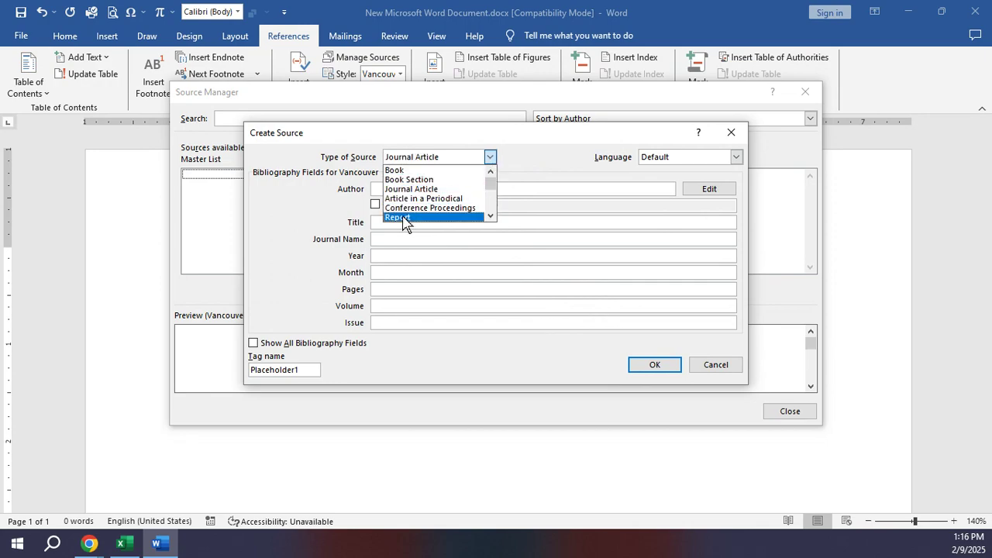
pyautogui.click(405, 219)
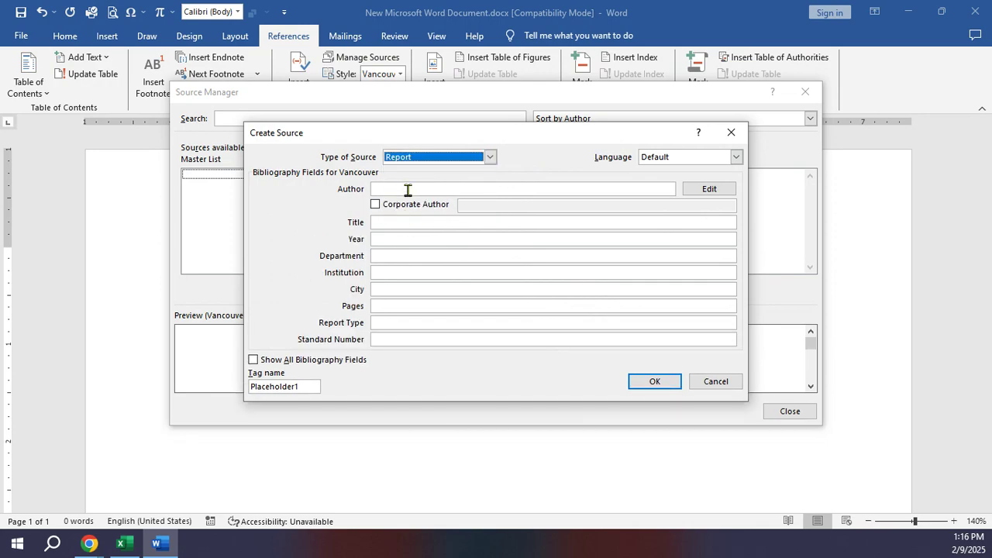
# Add the author's last and first name to the new report source.
pyautogui.click(709, 189)
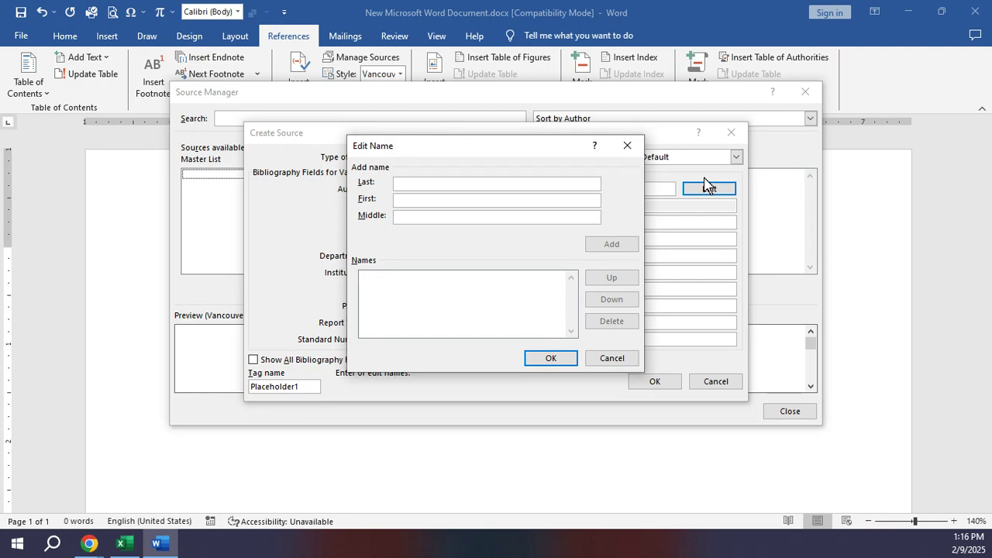
pyautogui.write('Shrestha')
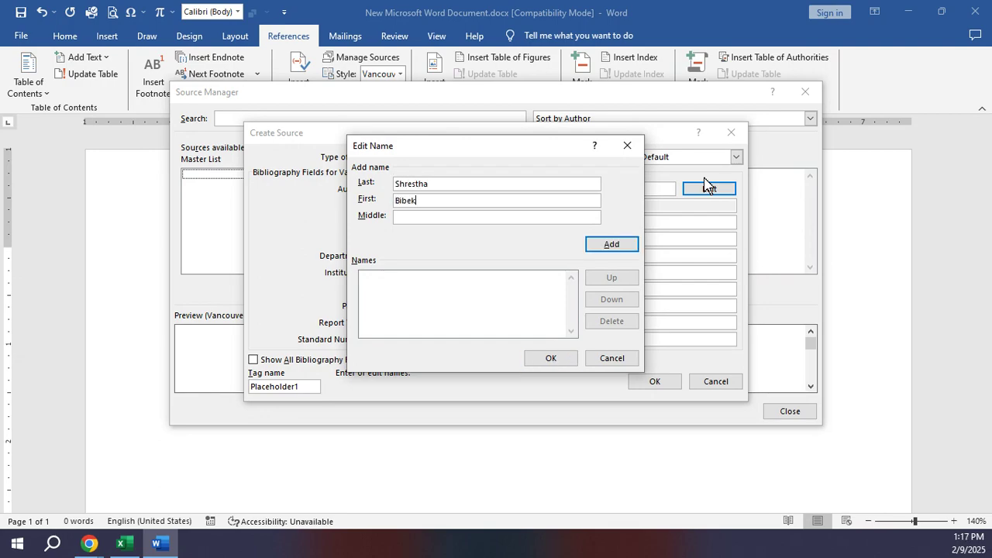
pyautogui.press('Return')
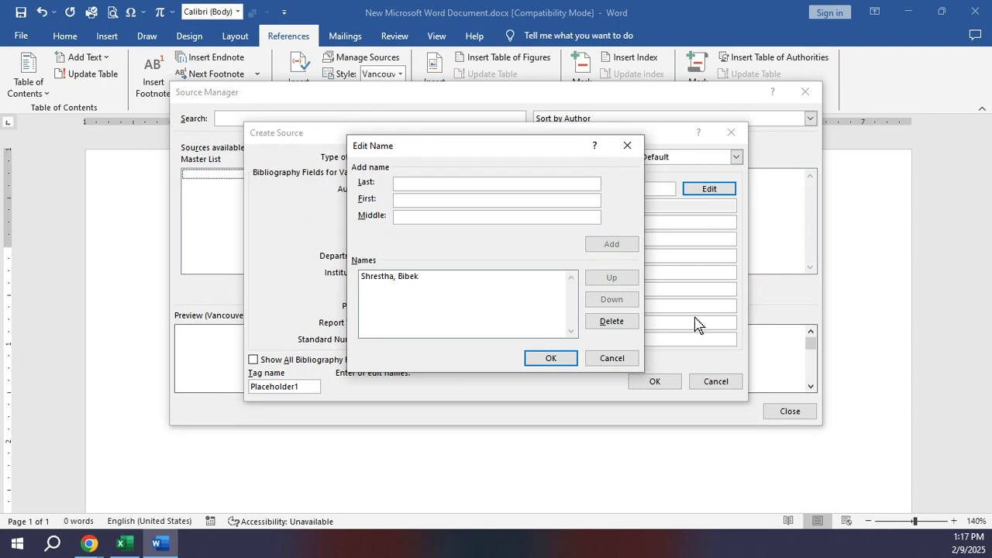
pyautogui.click(551, 358)
# Enter the title Profitability Analysis, the year 2020 and the department Faculty of Management for the report source.
pyautogui.click(419, 223)
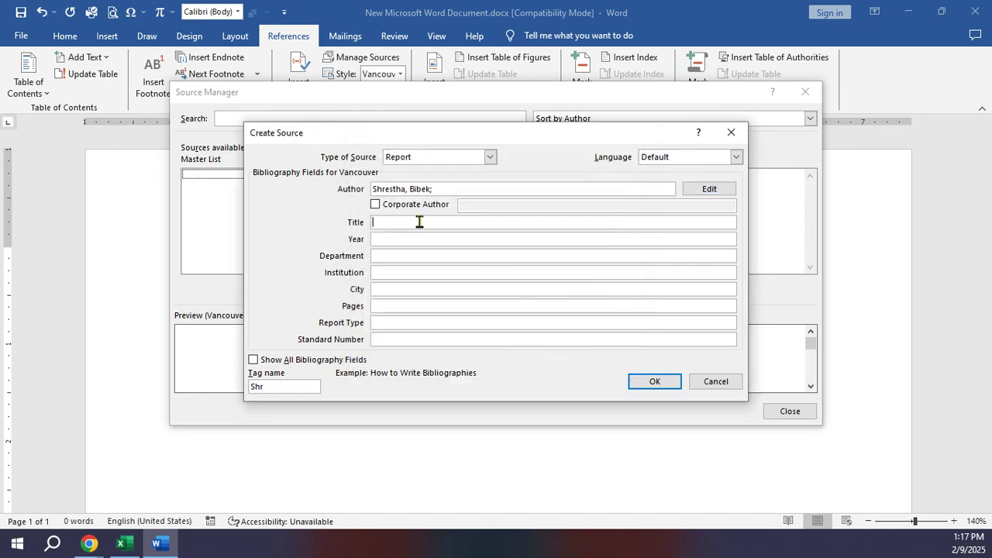
pyautogui.write('Profitability Analysis')
pyautogui.press('Tab')
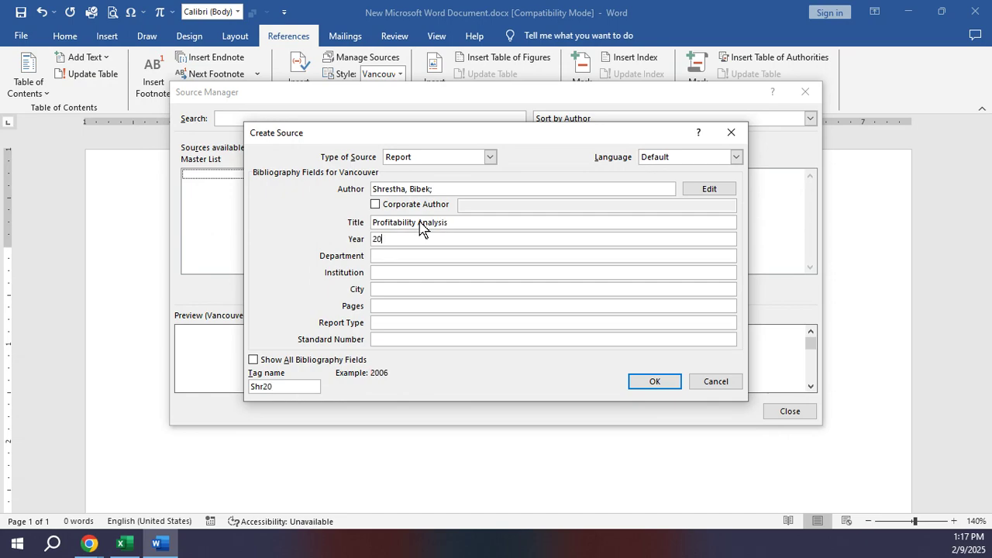
pyautogui.press('Tab')
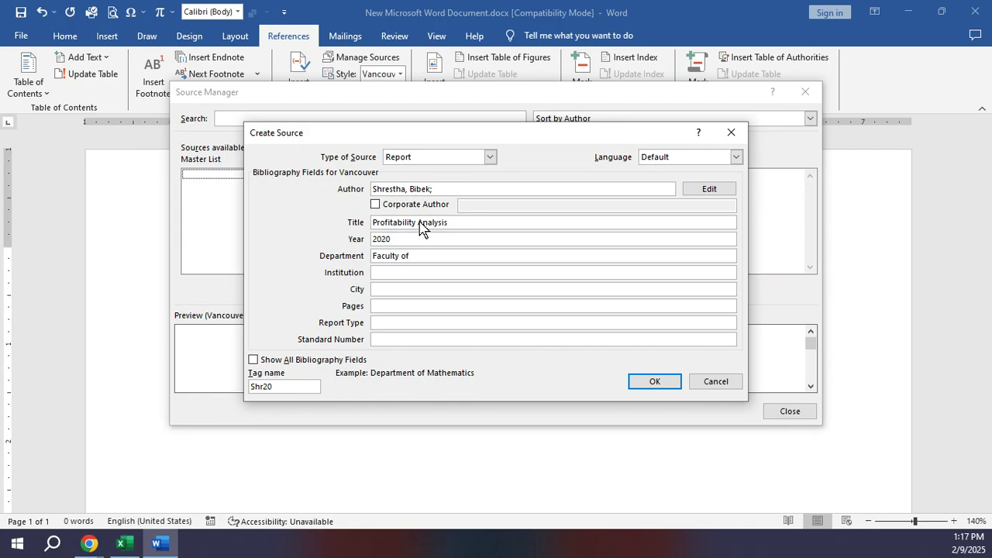
pyautogui.write('t')
# Enter the institution Janta Multiple Campus and the city Itahari, save the source and close the Source Manager.
pyautogui.press('Tab')
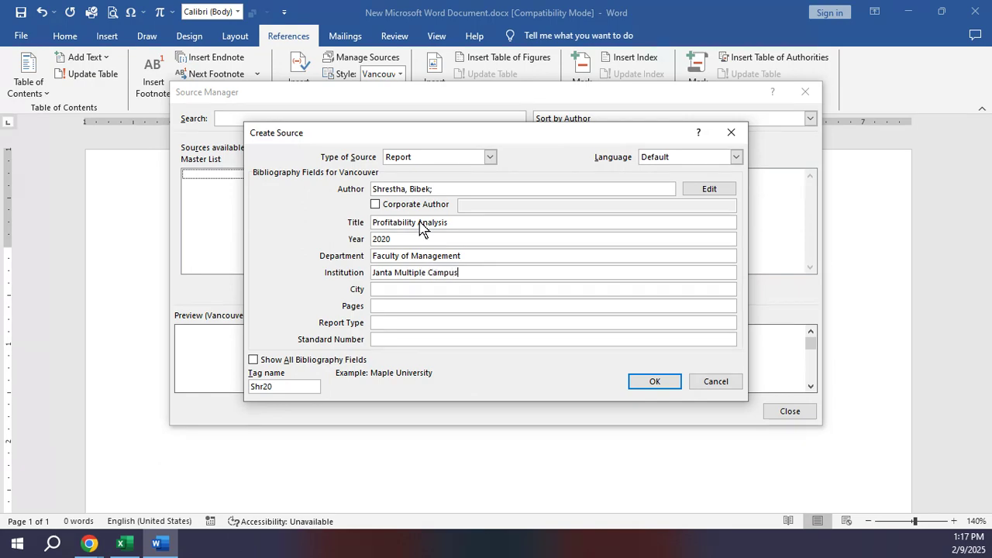
pyautogui.press('Tab')
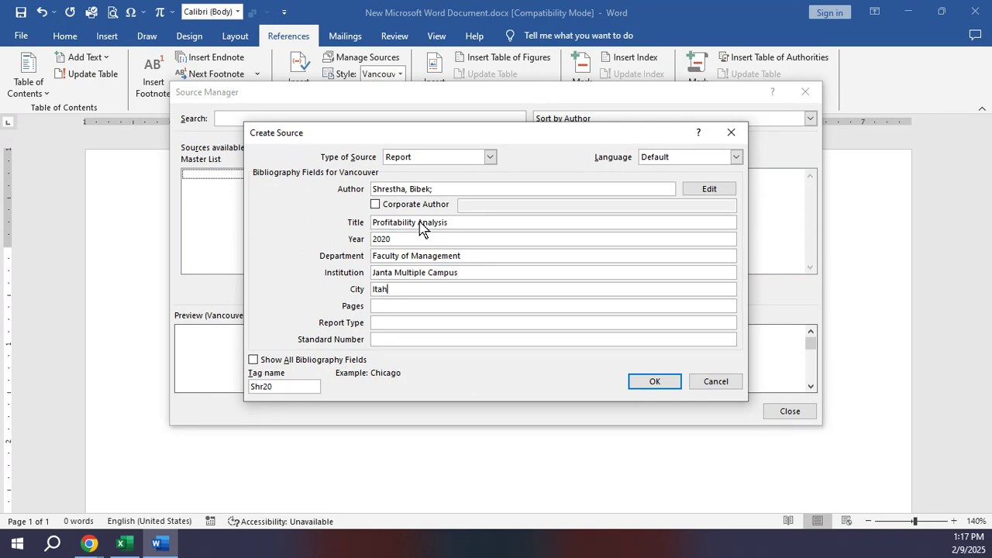
pyautogui.press('Tab')
pyautogui.press('Tab')
pyautogui.press('Tab')
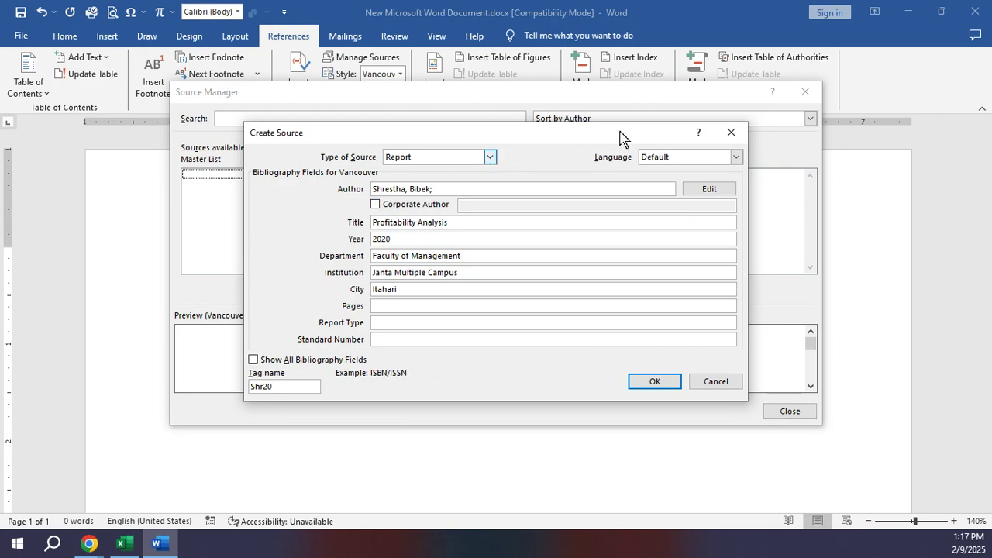
pyautogui.click(654, 383)
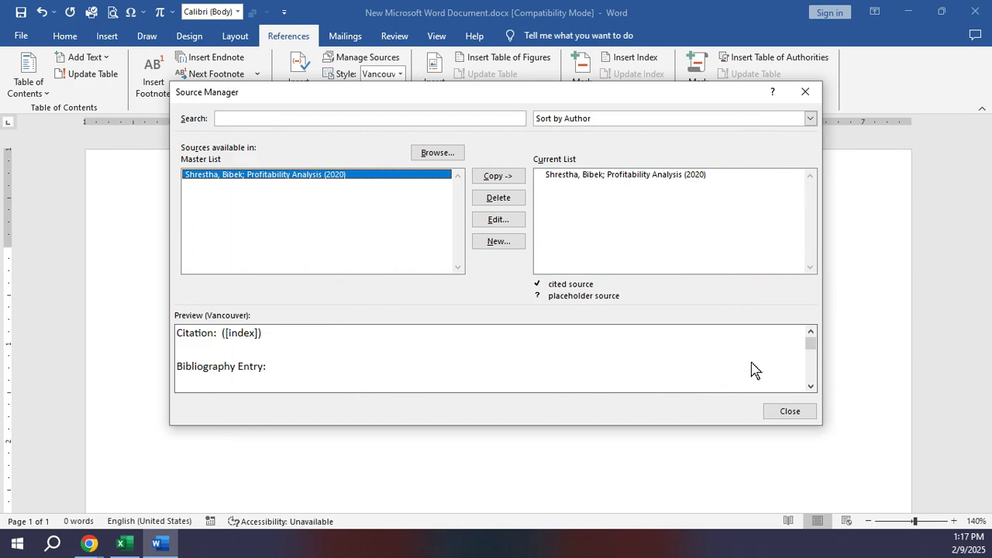
pyautogui.click(790, 409)
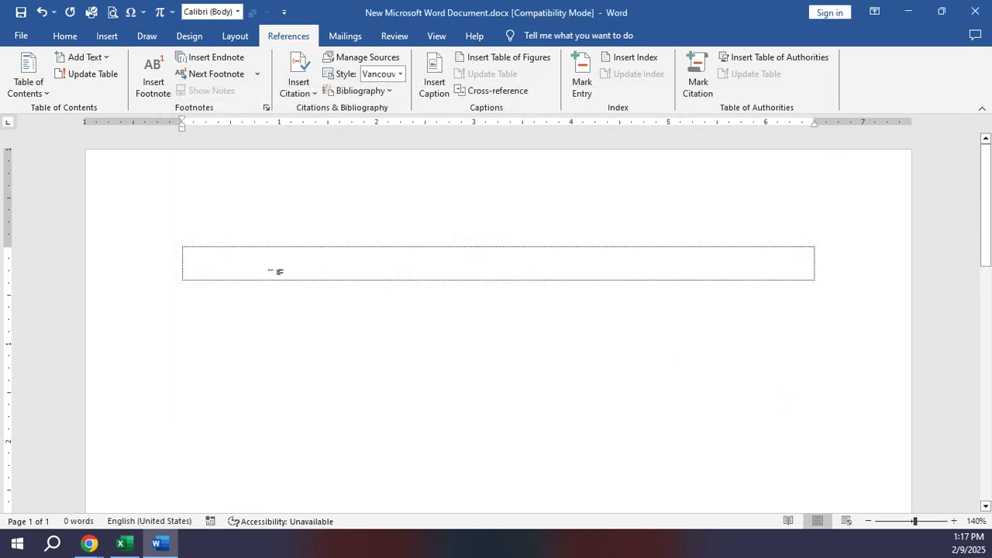
# Insert a citation of the Profitability Analysis source in the document and add three blank lines below it.
pyautogui.click(309, 77)
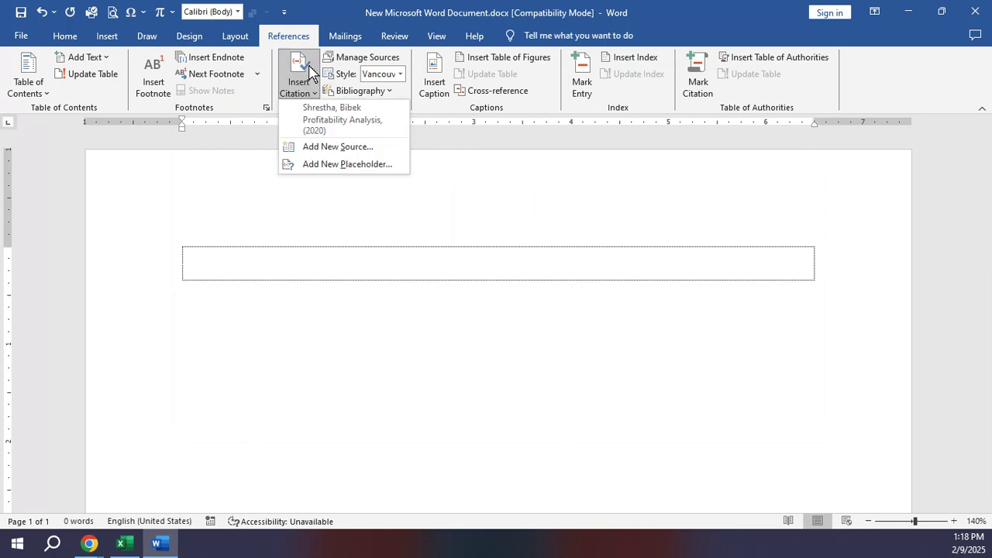
pyautogui.click(321, 123)
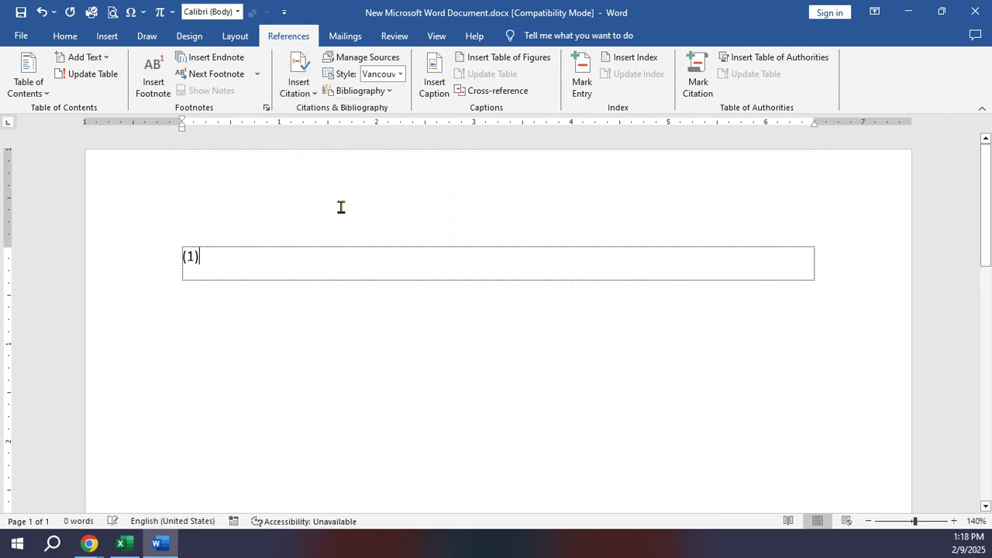
pyautogui.press('Tab')
pyautogui.press('Tab')
pyautogui.press('Tab')
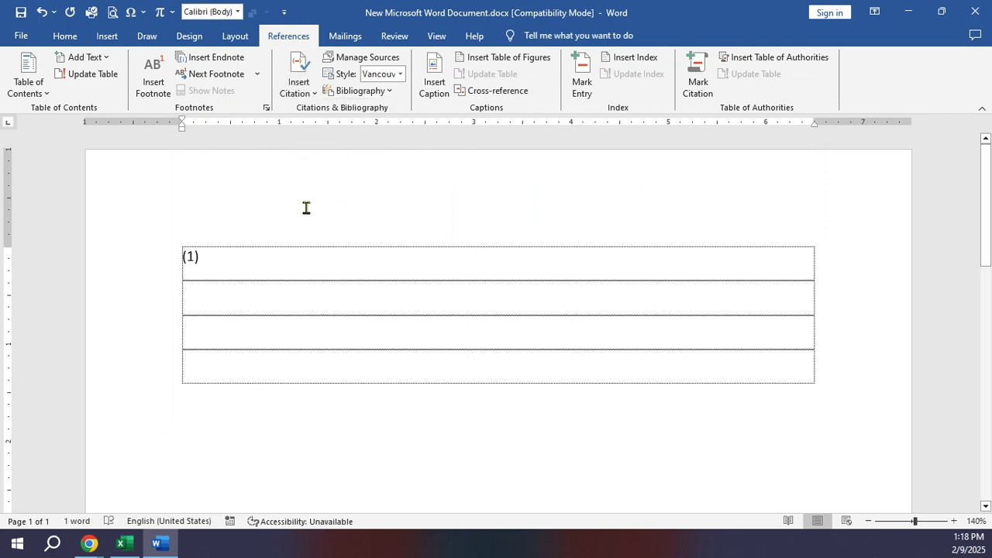
# Insert the built-in Bibliography block below the citation and review its entry against the in-text citation.
pyautogui.click(361, 90)
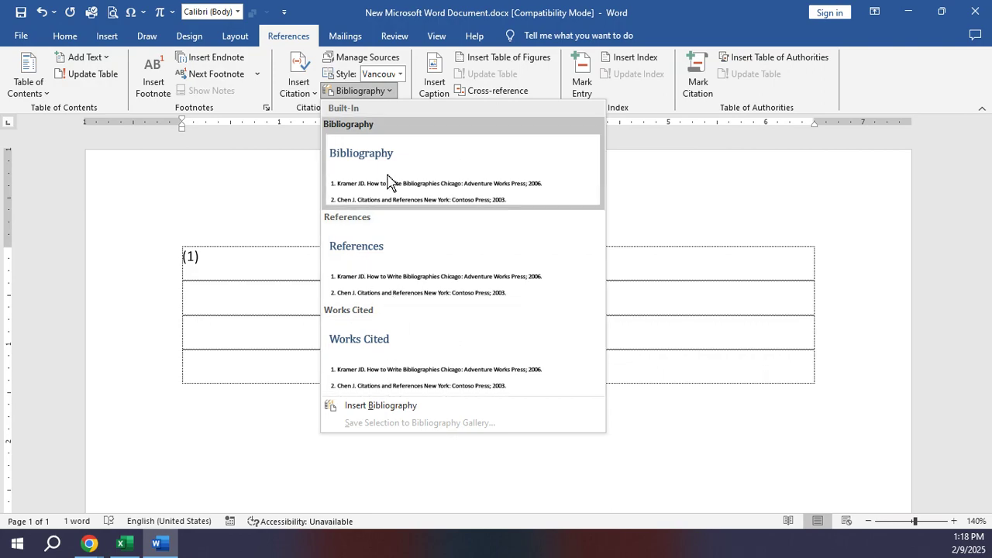
pyautogui.click(388, 182)
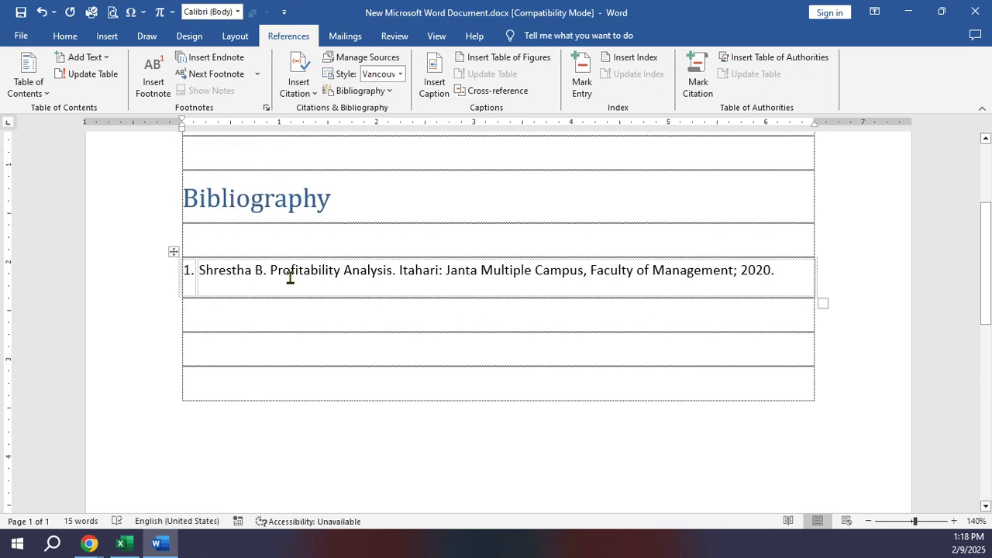
pyautogui.scroll(3, 284, 294)
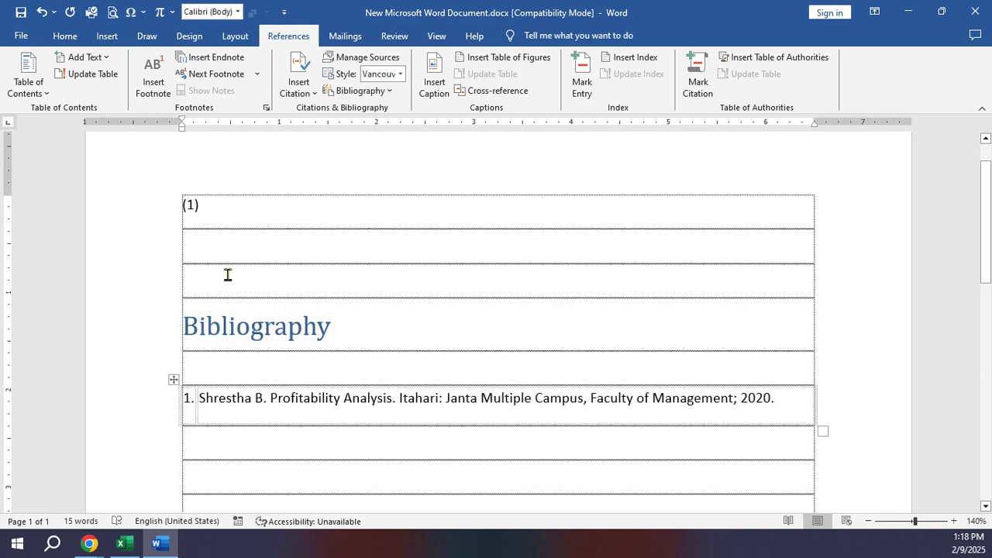
pyautogui.click(166, 390)
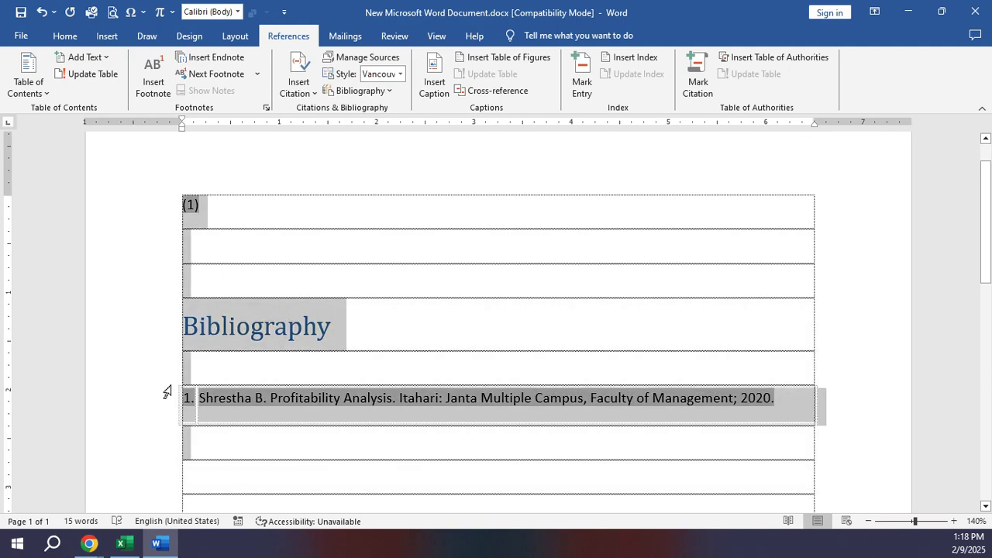
pyautogui.click(242, 452)
pyautogui.scroll(1, 248, 438)
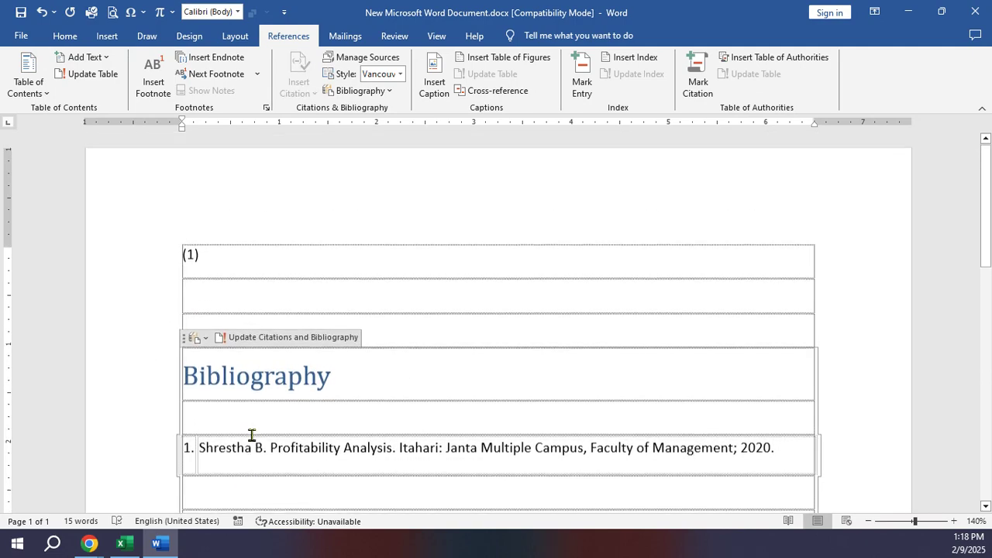